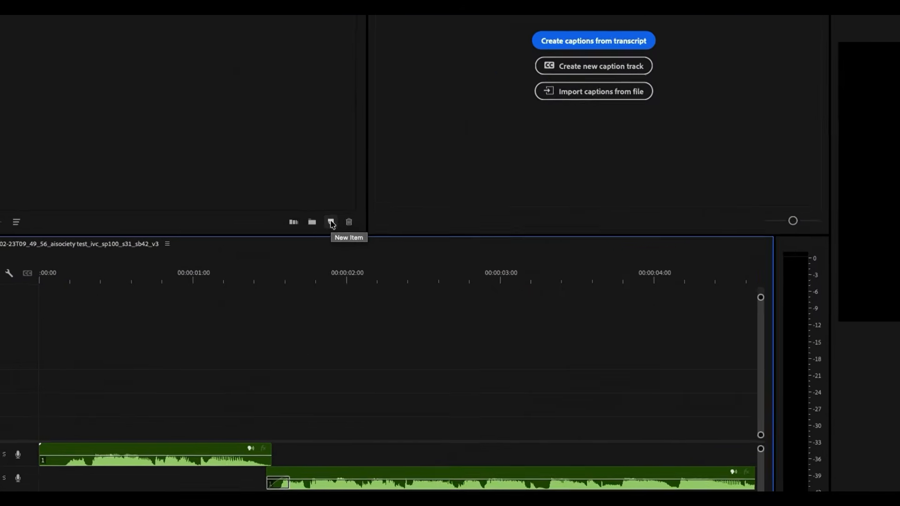
Create a white color matte and extend it on track V1 beneath the visuals for the full length of the voiceover.
left_click(309, 235)
left_click(369, 325)
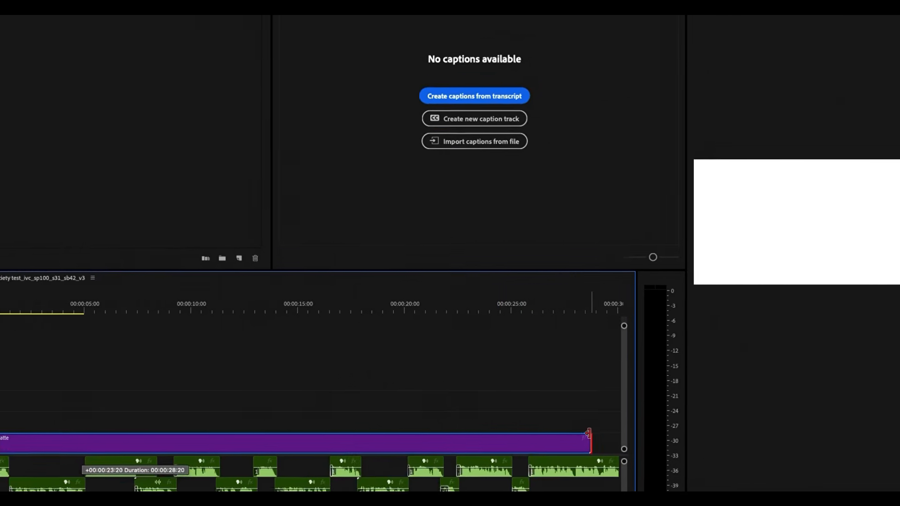
left_click_drag(585, 423, 587, 424)
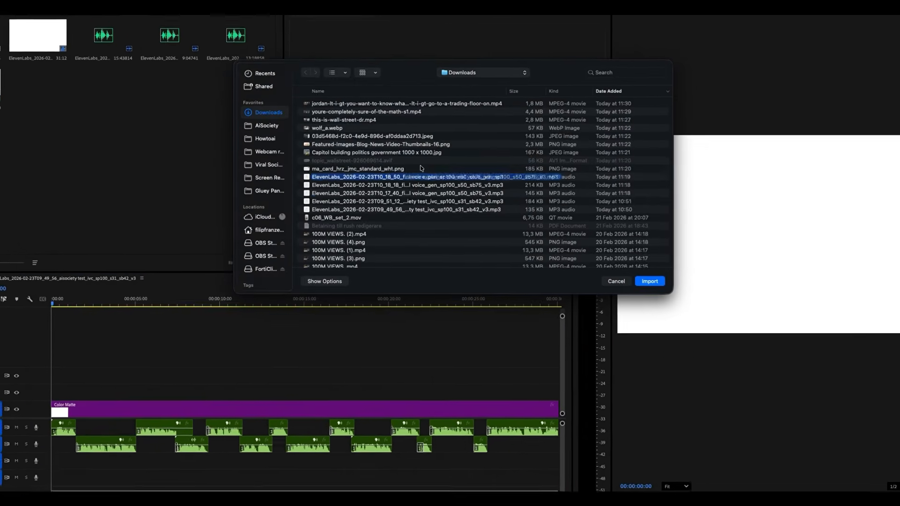
Import the downloaded images and video clips, including ma_card_hrz_jmc_standard_wht.png, and arrange them above the color matte.
left_click(420, 173)
left_click(408, 109, "shift")
key("Return")
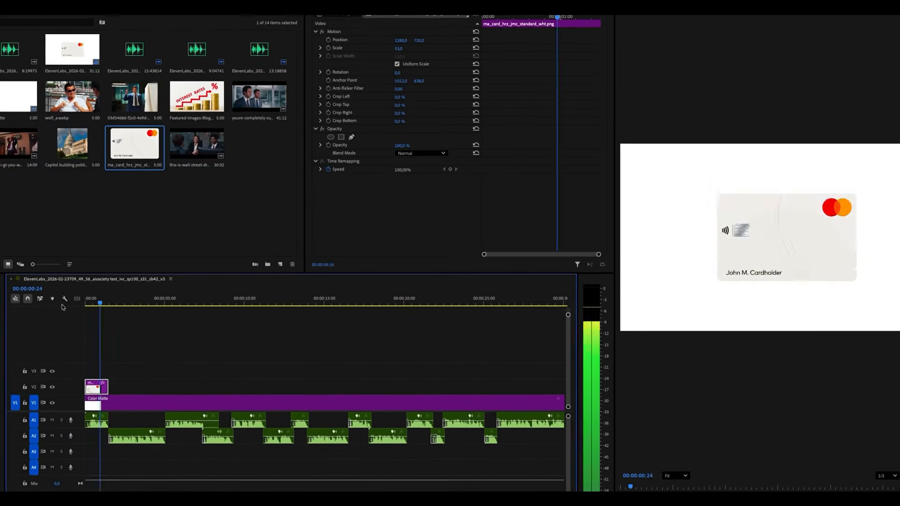
left_click_drag(182, 361, 182, 382)
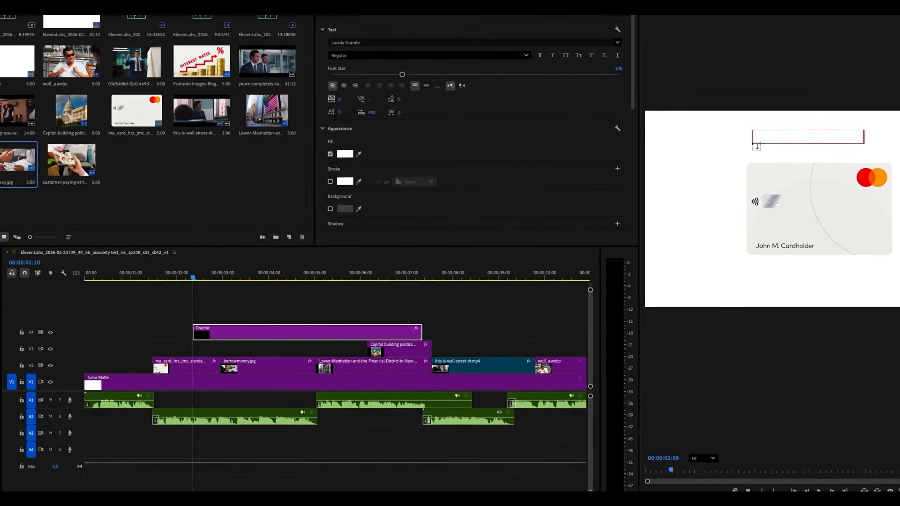
Add the text "standard credit card" above the card image and set its fill color to black.
triple_click(754, 154)
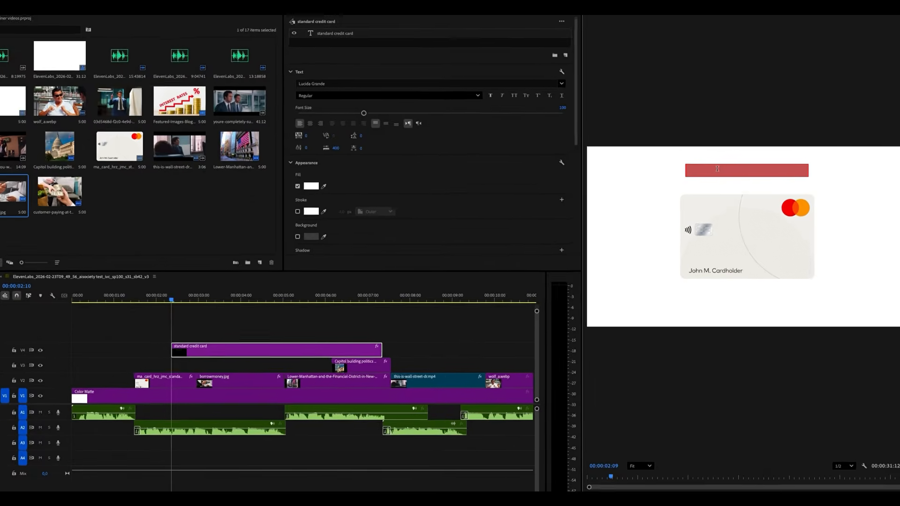
left_click(191, 64)
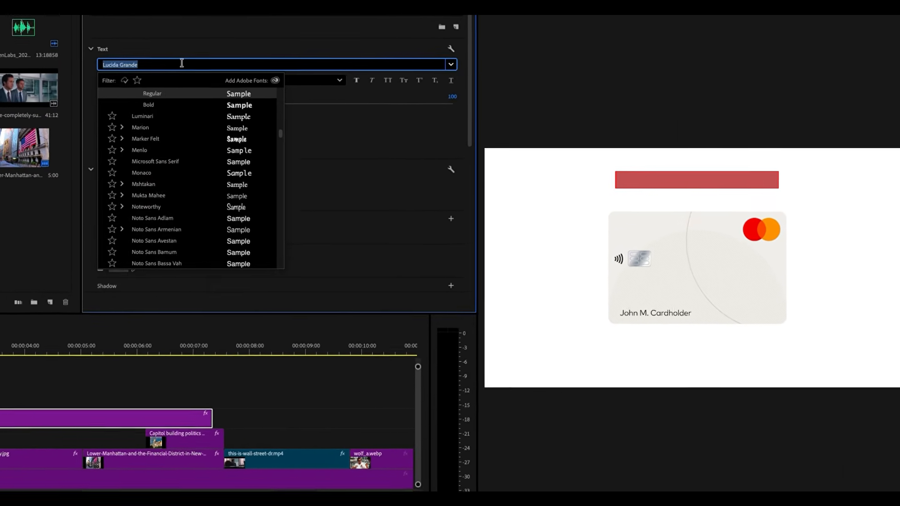
left_click(92, 206)
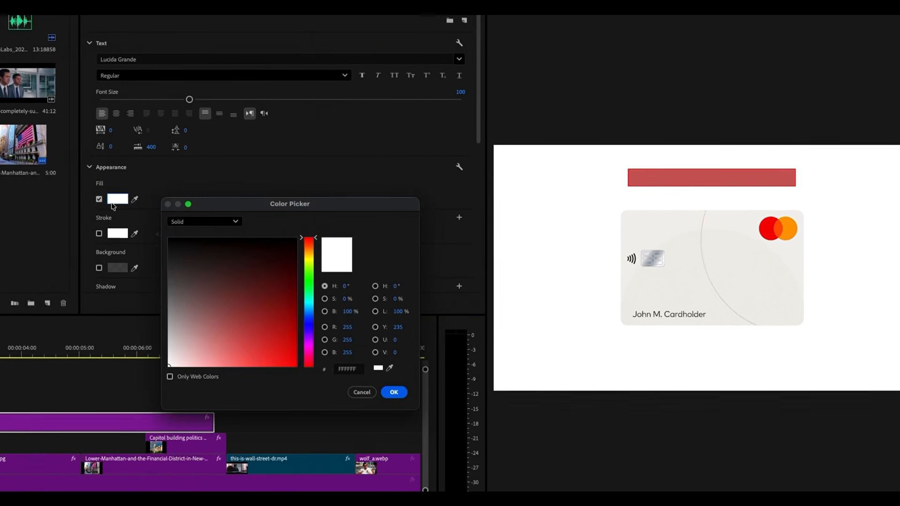
left_click_drag(203, 263, 184, 230)
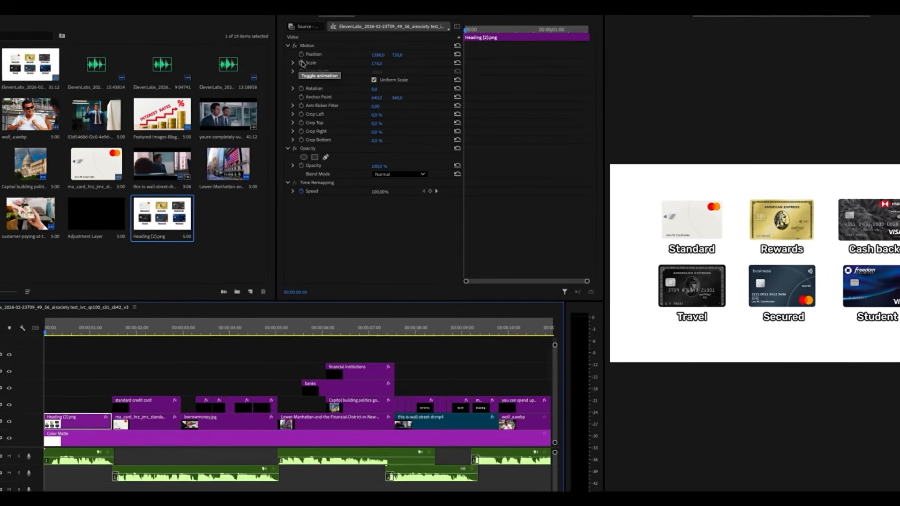
Animate Heading (2).png with scale keyframes at the clip's start and 00:00:00:16, applying Ease In and Ease Out to the position and scale keyframes.
left_click(301, 63)
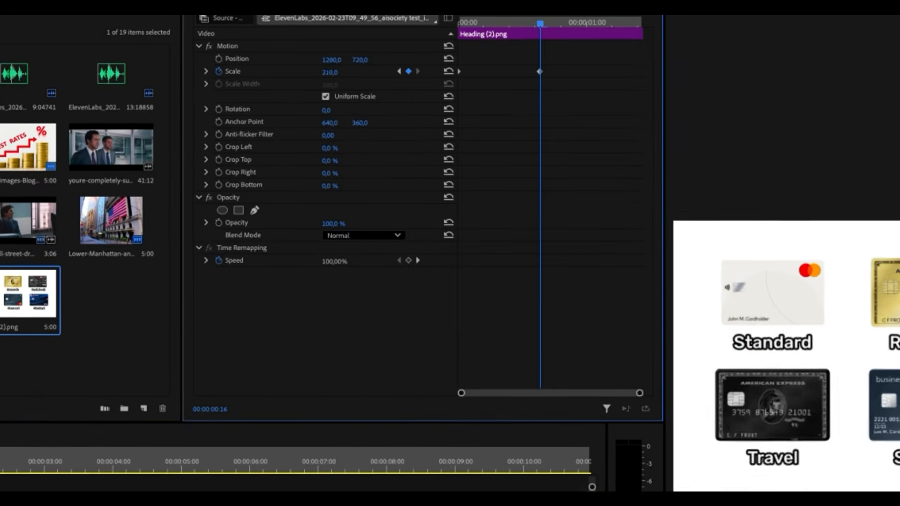
left_click_drag(330, 72, 379, 72)
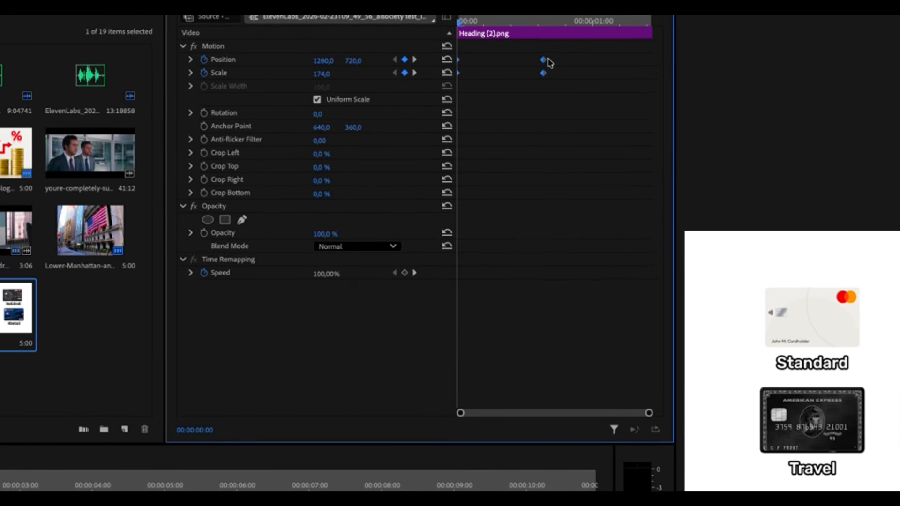
mouse_move(599, 192)
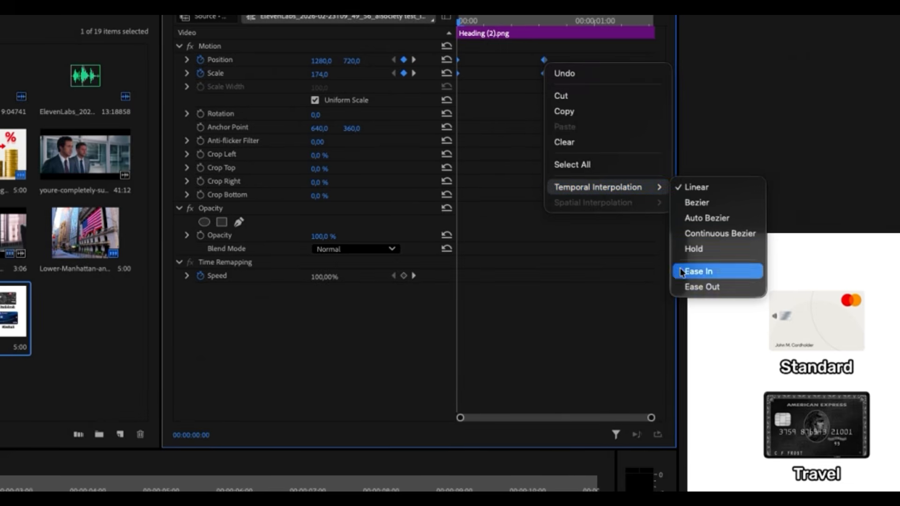
left_click(682, 272)
right_click(544, 60)
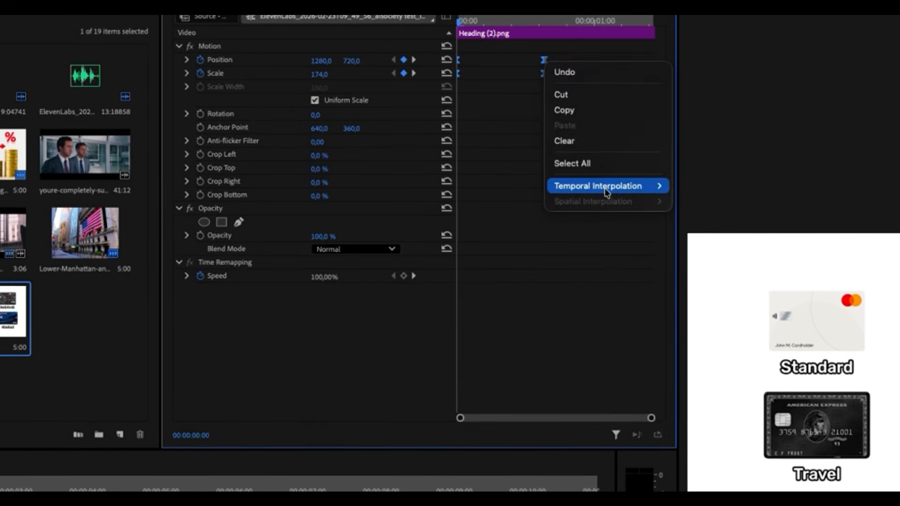
mouse_move(606, 190)
left_click(685, 276)
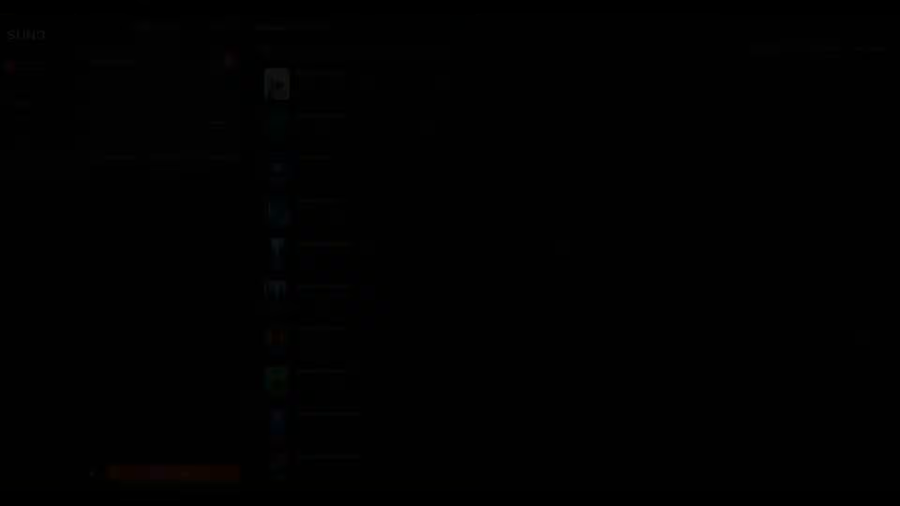
In Suno, enter the song description "Create a background song for a youtube video in the finance niche. The music should be similar to elevator music".
type("round song for")
type(" a youtube video in the finance")
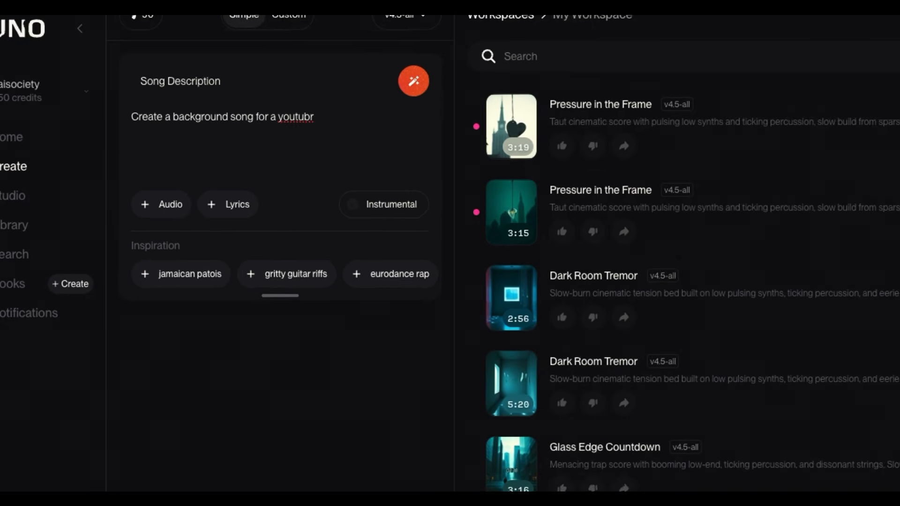
type(" niche. The music should be similar to elevator music")
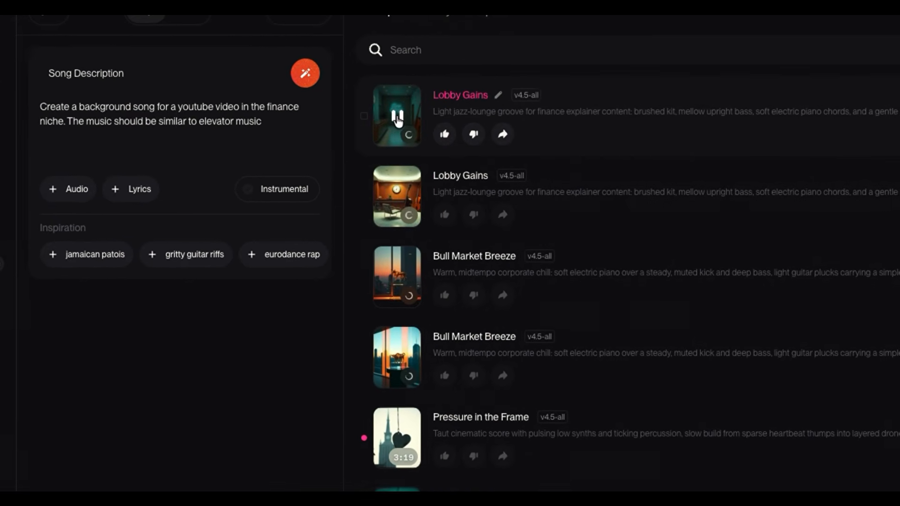
scroll(402, 445, "down", 15)
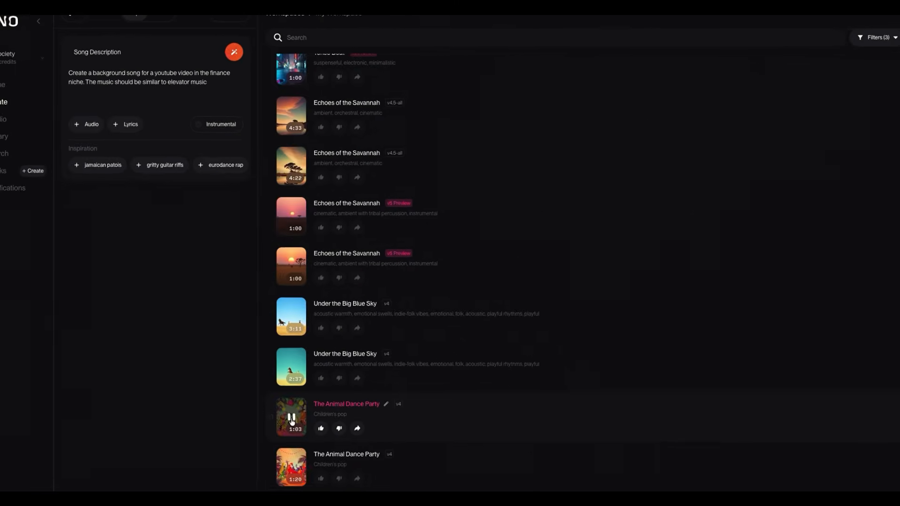
scroll(291, 421, "up", 10)
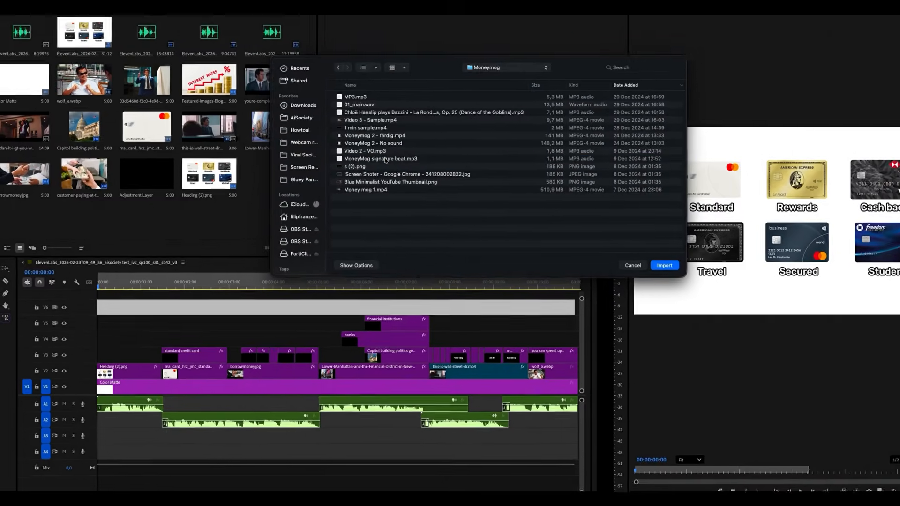
In Premiere Pro, import MoneyMog signature beat.mp3 from the Moneymog folder and preview it.
double_click(386, 159)
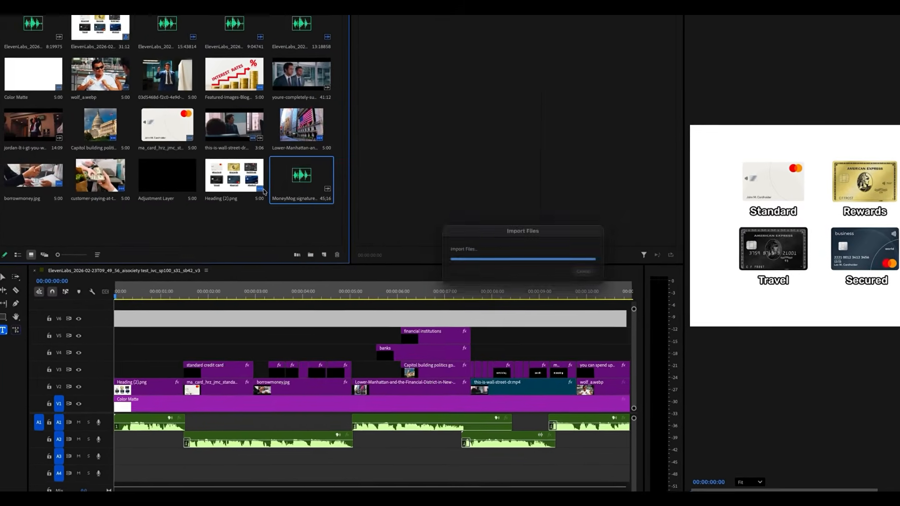
double_click(260, 177)
key("space")
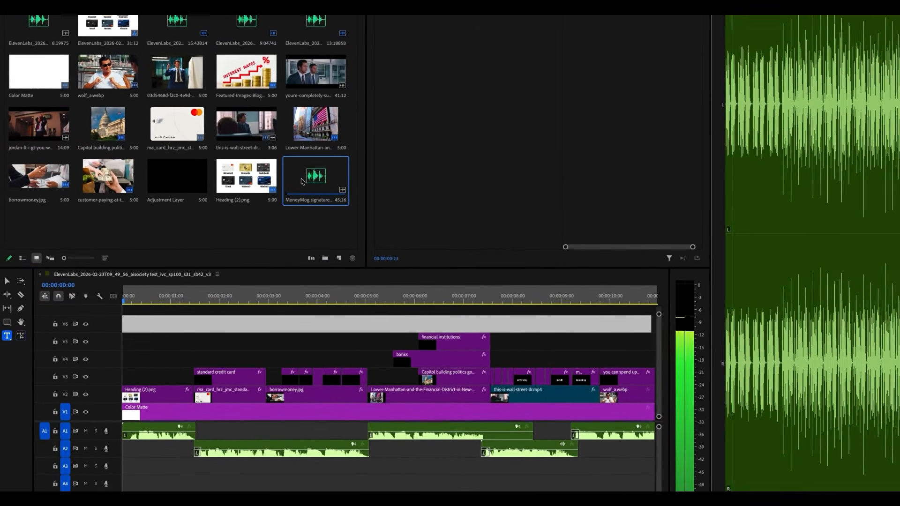
Place the MoneyMog signature beat on audio track A3 from the start of the sequence.
left_click_drag(313, 176, 124, 469)
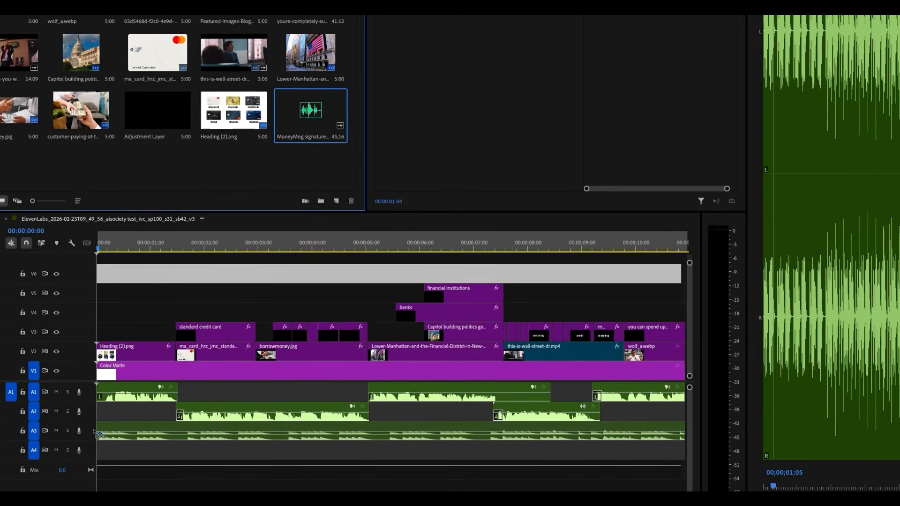
left_click_drag(94, 430, 94, 430)
scroll(312, 400, "right", 15)
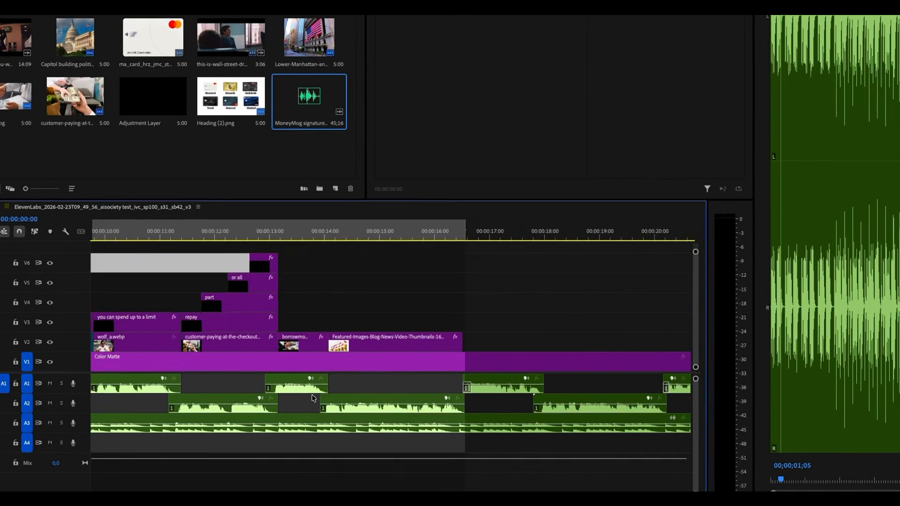
scroll(306, 402, "left", 10)
scroll(300, 392, "left", 5)
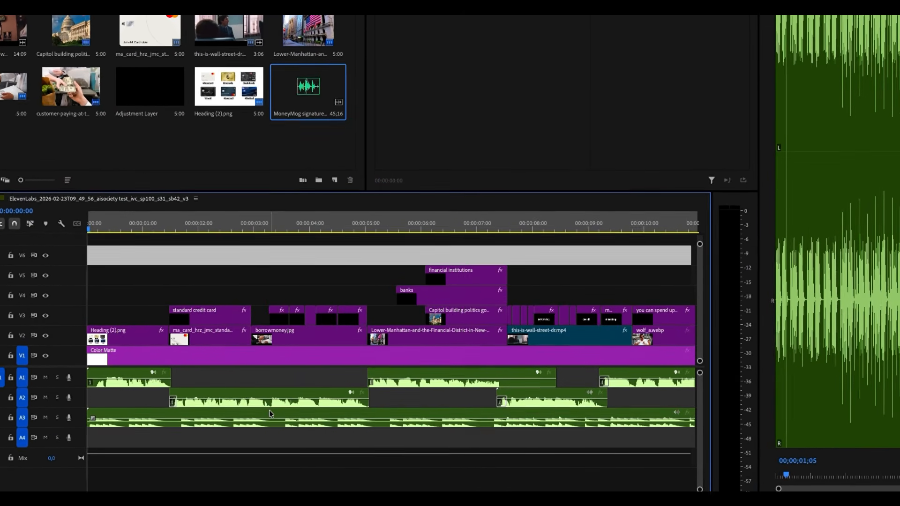
Adjust the music clip's gain by -20 dB and play the sequence from the start.
type("g")
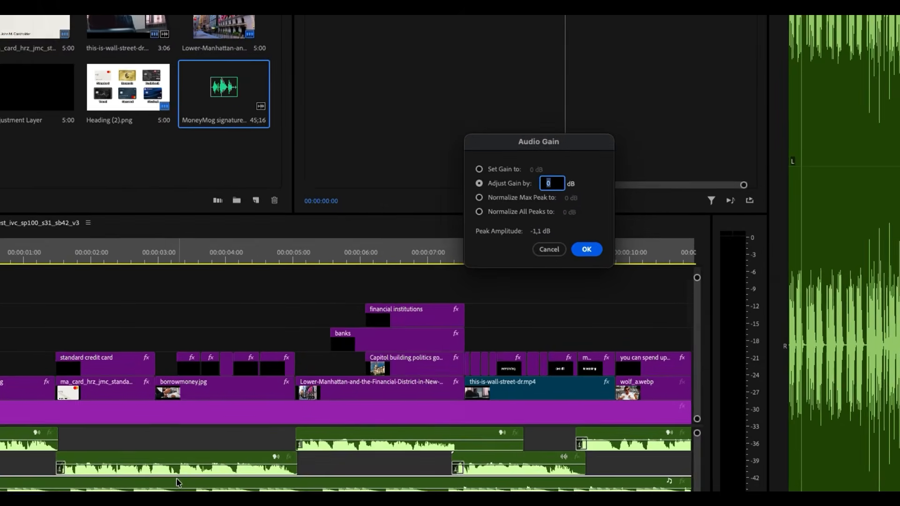
type("-20")
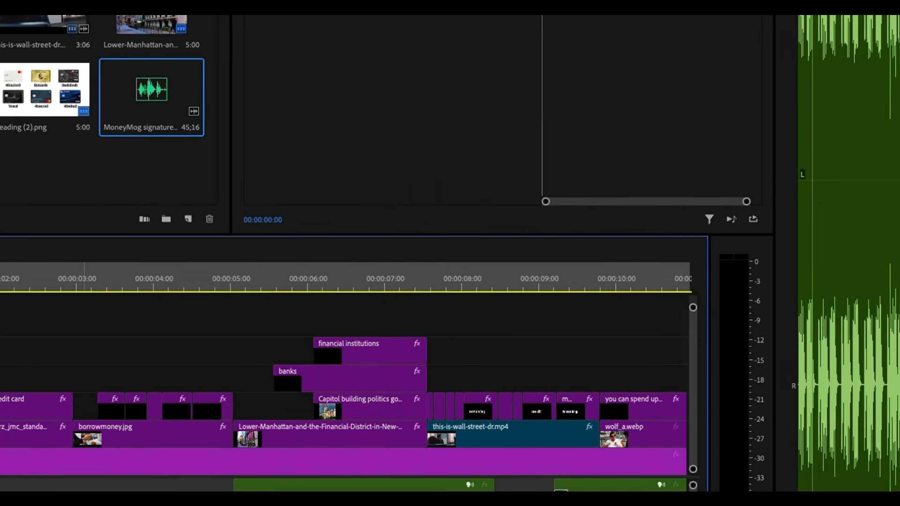
left_click_drag(39, 279, 0, 279)
key("space")
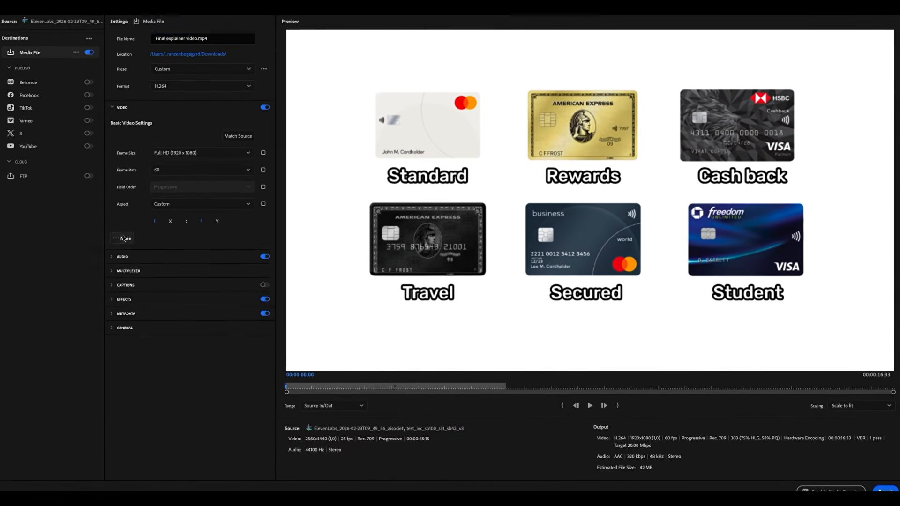
Open the additional video settings for the H.264 export of Final explainer video.mp4.
left_click(124, 238)
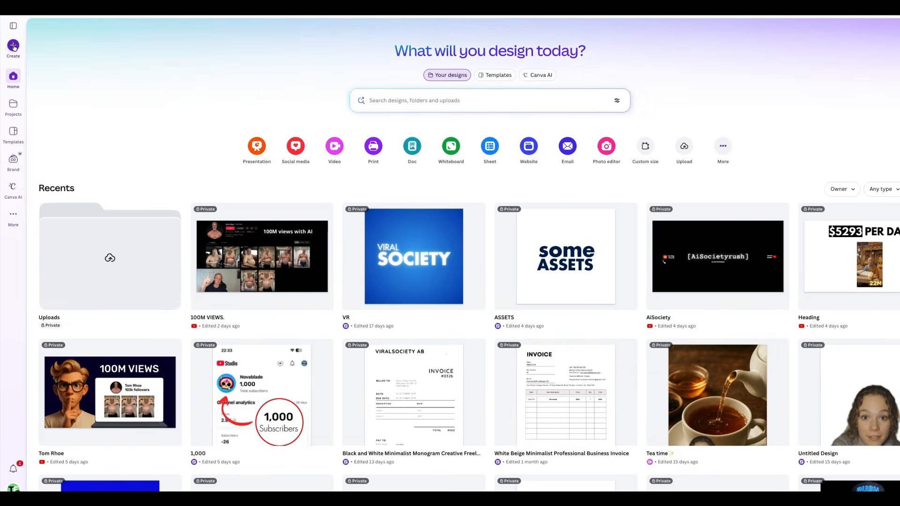
In Canva, begin creating a new design and search the design types for "youtube".
left_click(13, 45)
type("youtube")
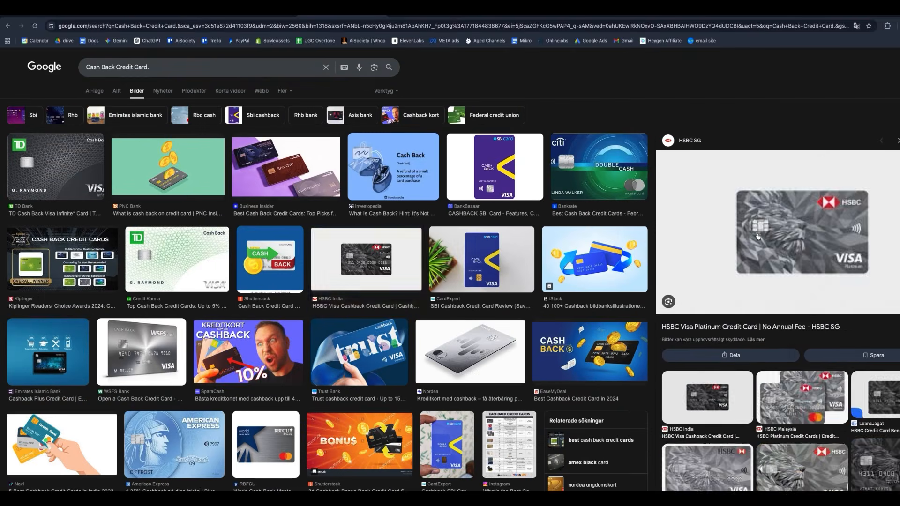
Save the HSBC cash back card picture from the Google image results and upload the downloaded card images to Canva.
right_click(783, 231)
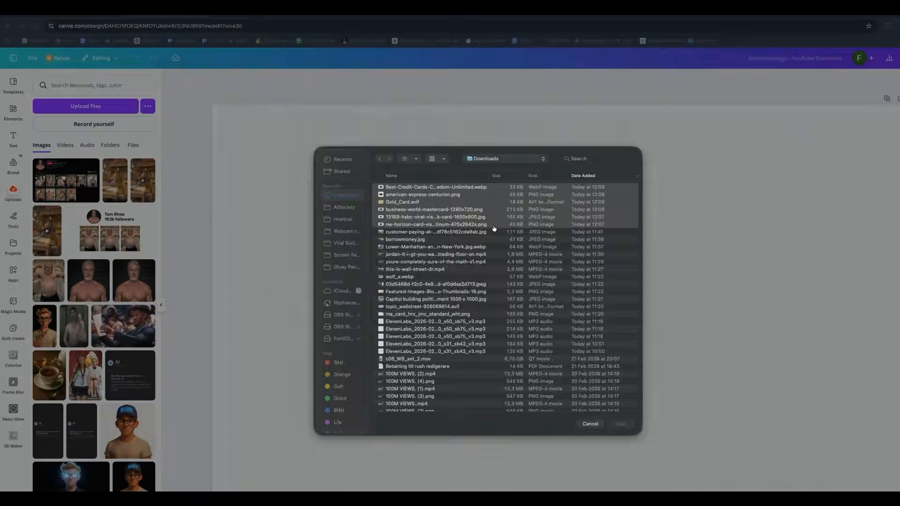
key("Return")
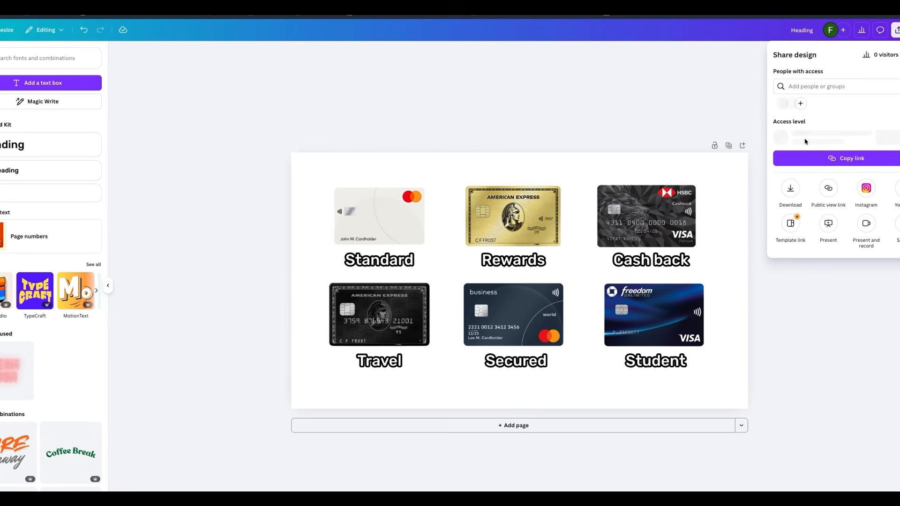
Open the download options for the Heading design with the six labelled credit cards.
left_click(786, 194)
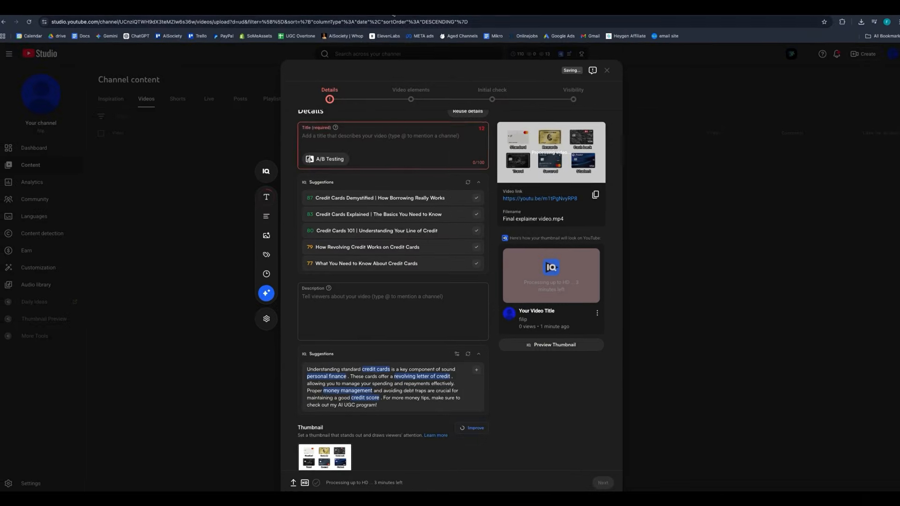
In YouTube Studio, title the upload "Every credit card type explained" and enter the description "In this video I'll show you all the different types".
type("ery credit card type explained")
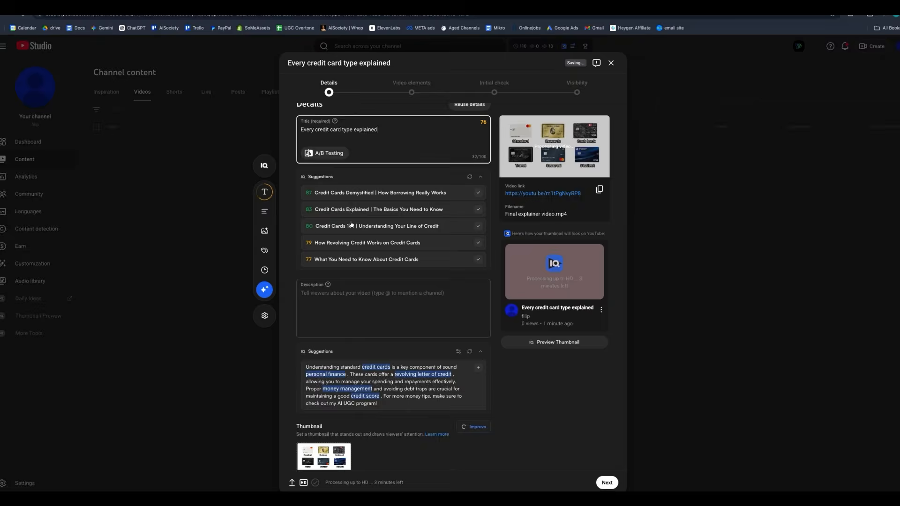
left_click(344, 291)
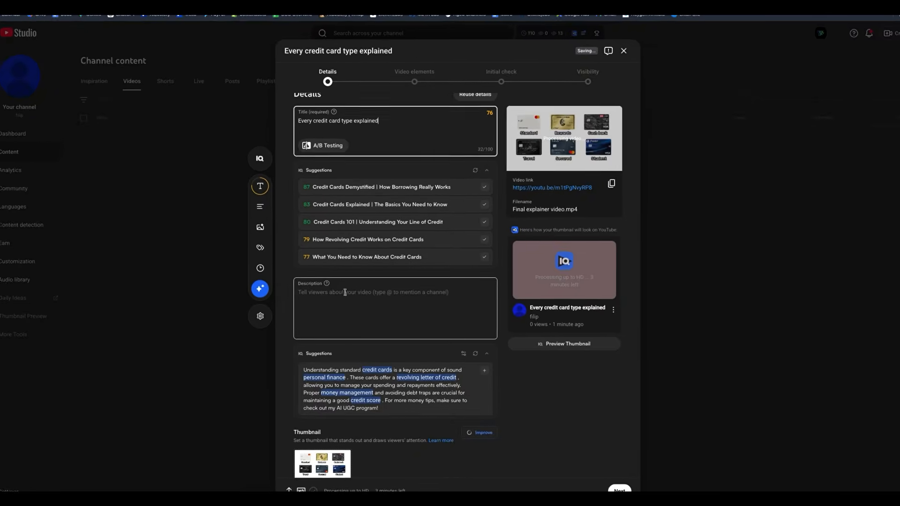
type("In this v")
type("ideo I")
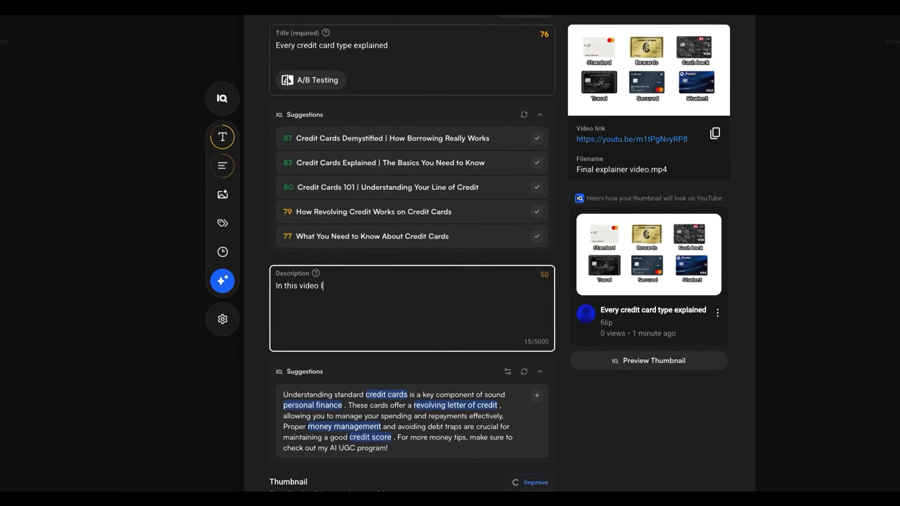
type("'ll ")
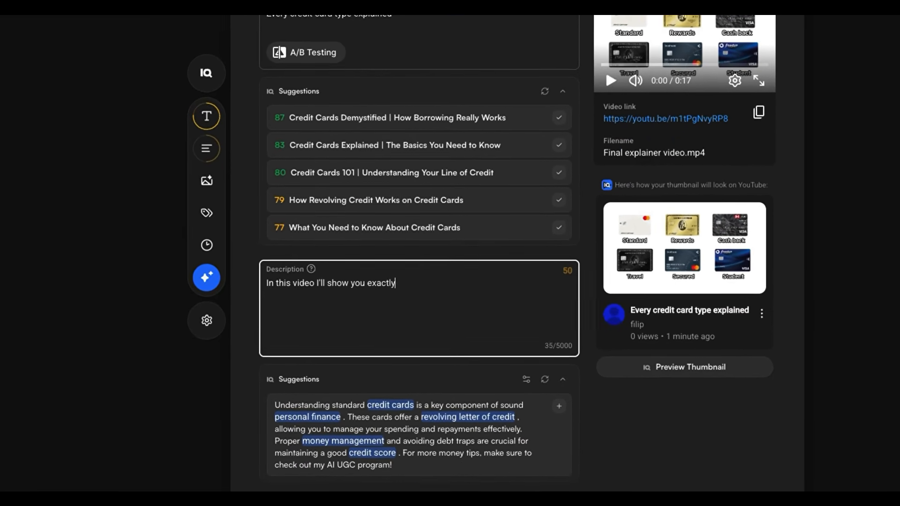
type("show you exactly")
key("BackSpace")
key("BackSpace")
key("BackSpace")
key("BackSpace")
key("BackSpace")
key("BackSpace")
key("BackSpace")
type("all the dif")
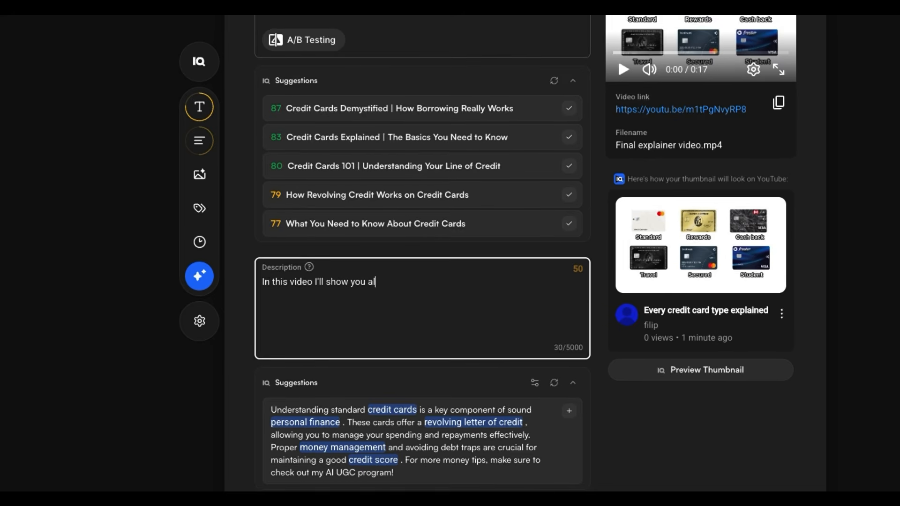
type("ferent ty")
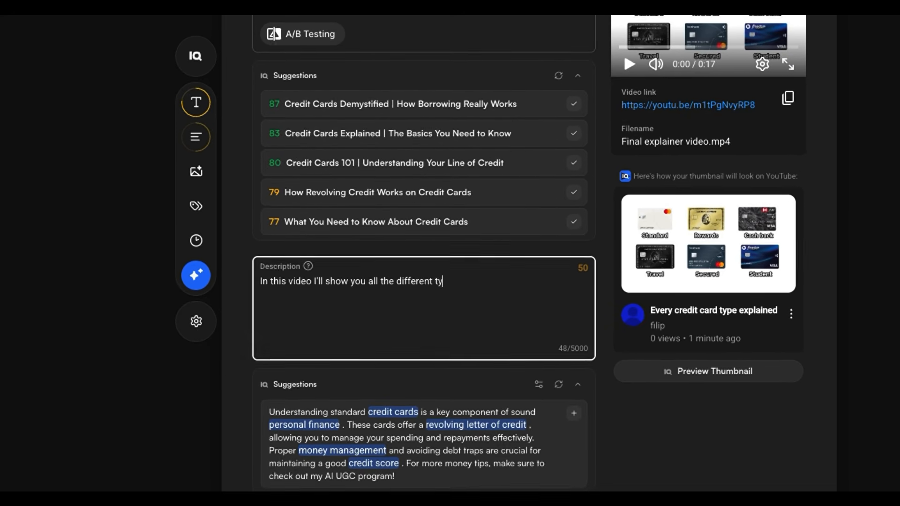
type("pes")
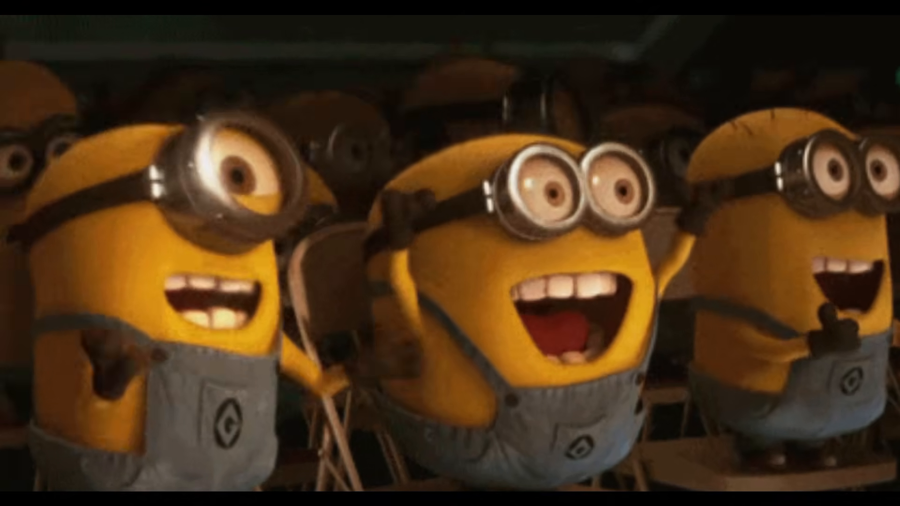